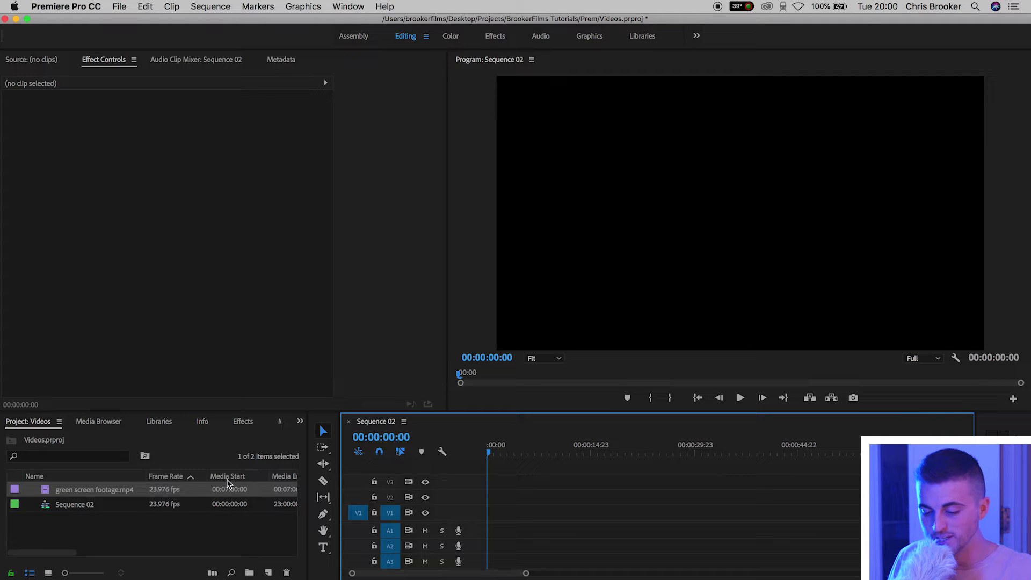
- Place green screen footage.mp4 on track V1 at the start of Sequence 02
{"action": "left_click_drag", "start_coordinate": [71, 493], "coordinate": [485, 515]}
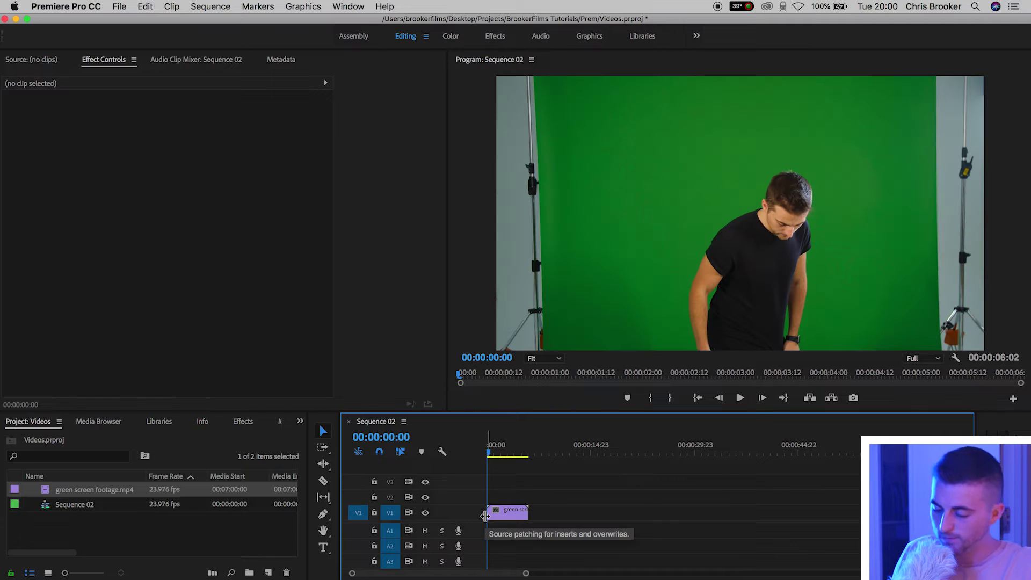
{"action": "key", "text": "="}
{"action": "key", "text": "="}
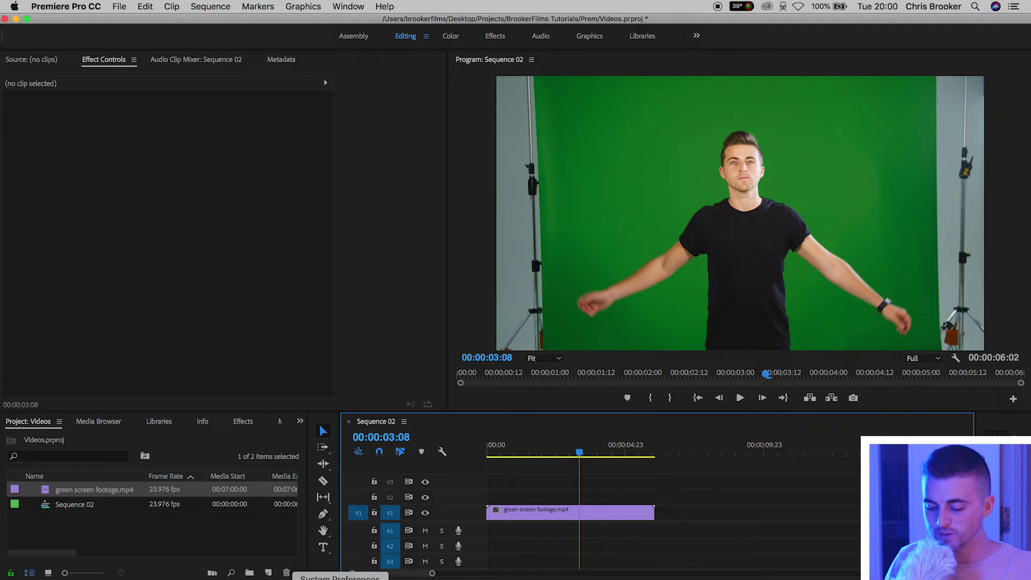
- Select the footage clip on V1 and show the effects library
{"action": "left_click", "coordinate": [532, 515]}
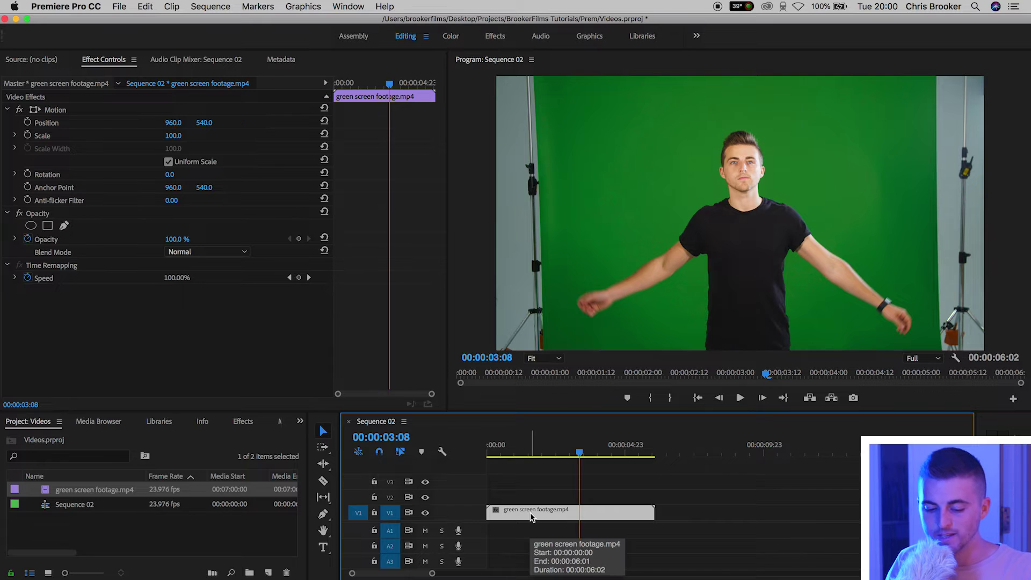
{"action": "left_click", "coordinate": [252, 426]}
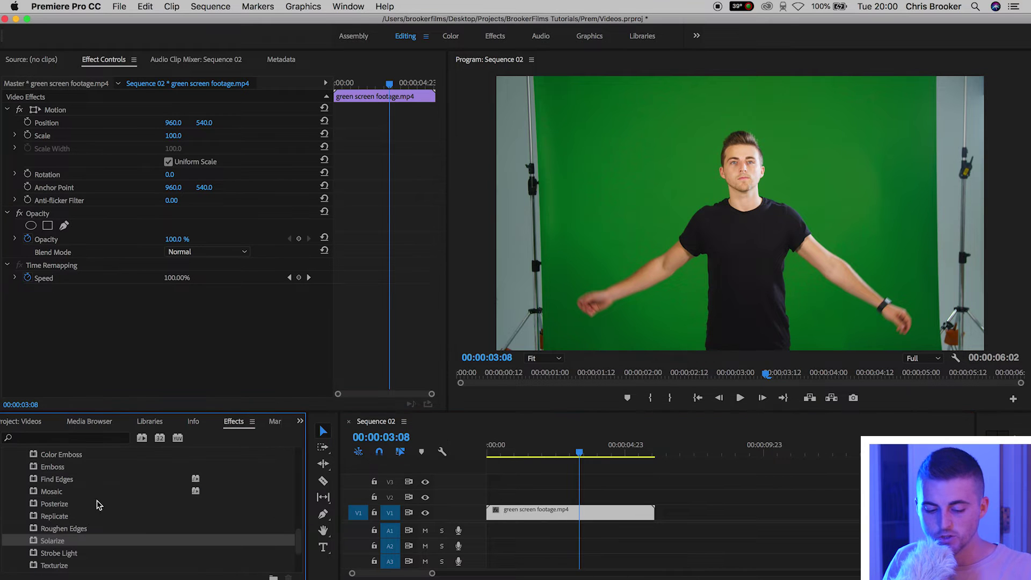
{"action": "scroll", "coordinate": [86, 507], "scroll_direction": "up", "scroll_amount": 5}
{"action": "left_click", "coordinate": [75, 440]}
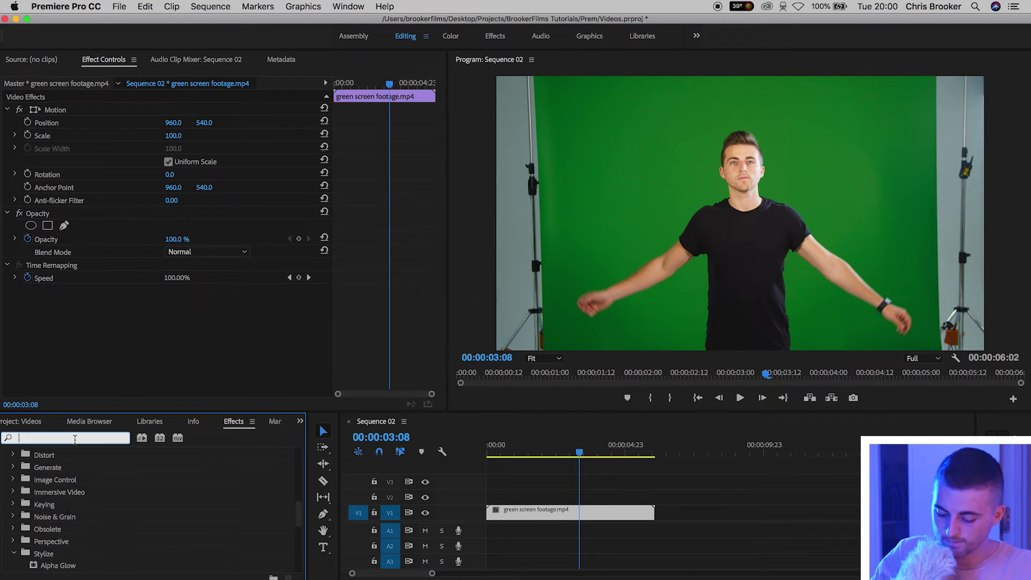
{"action": "type", "text": "sola"}
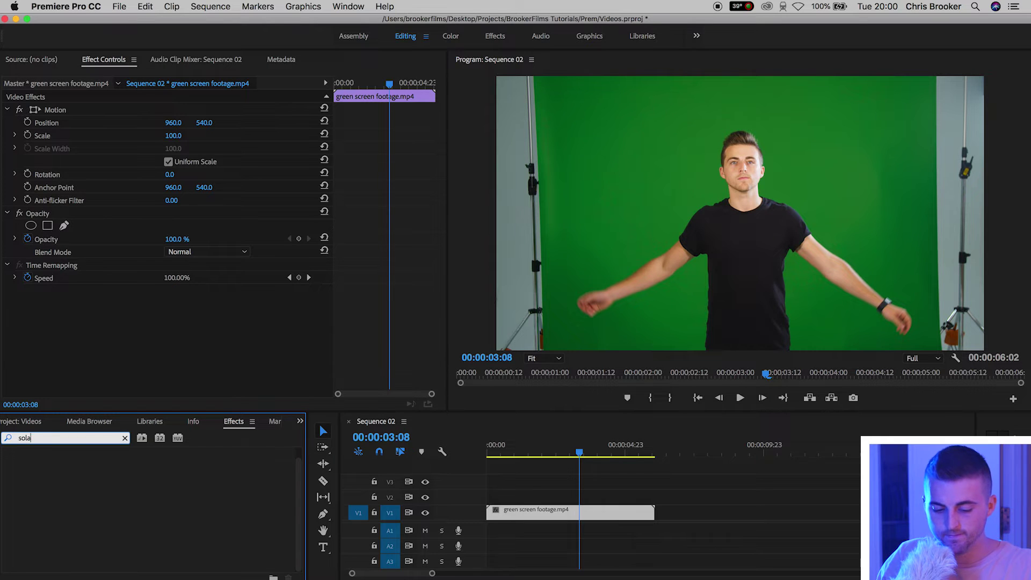
{"action": "key", "text": "BackSpace"}
{"action": "key", "text": "BackSpace"}
{"action": "key", "text": "BackSpace"}
{"action": "key", "text": "BackSpace"}
- Apply the Solarize effect from the Stylize group of video effects to the V1 clip
{"action": "left_click", "coordinate": [5, 504]}
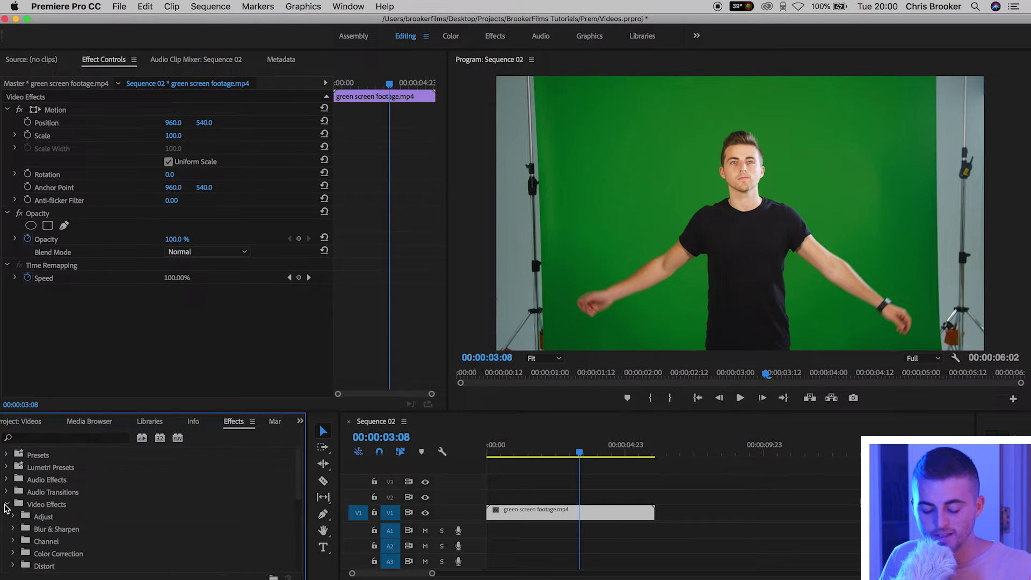
{"action": "scroll", "coordinate": [5, 507], "scroll_direction": "down", "scroll_amount": 5}
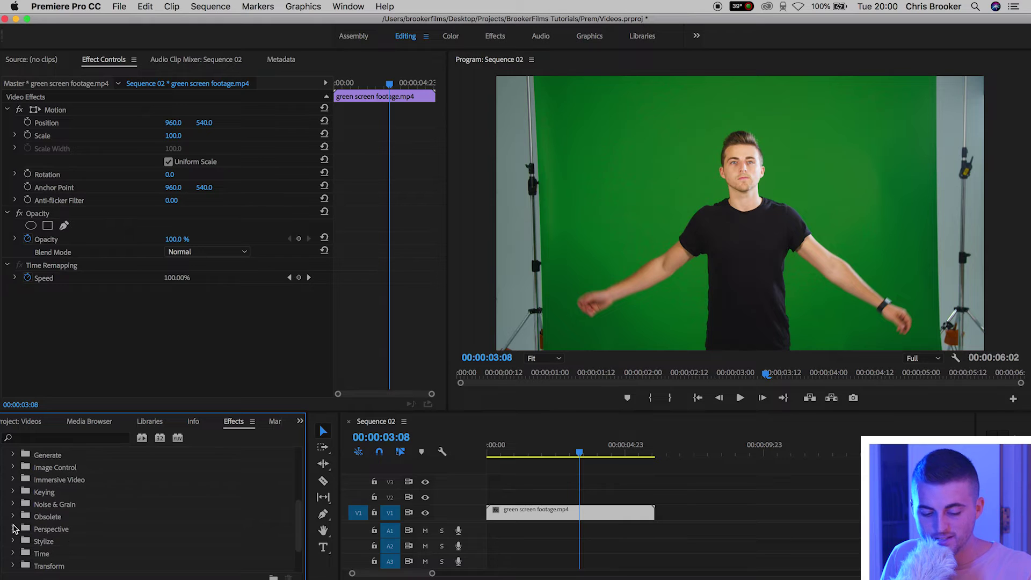
{"action": "left_click", "coordinate": [13, 541]}
{"action": "scroll", "coordinate": [90, 543], "scroll_direction": "down", "scroll_amount": 2}
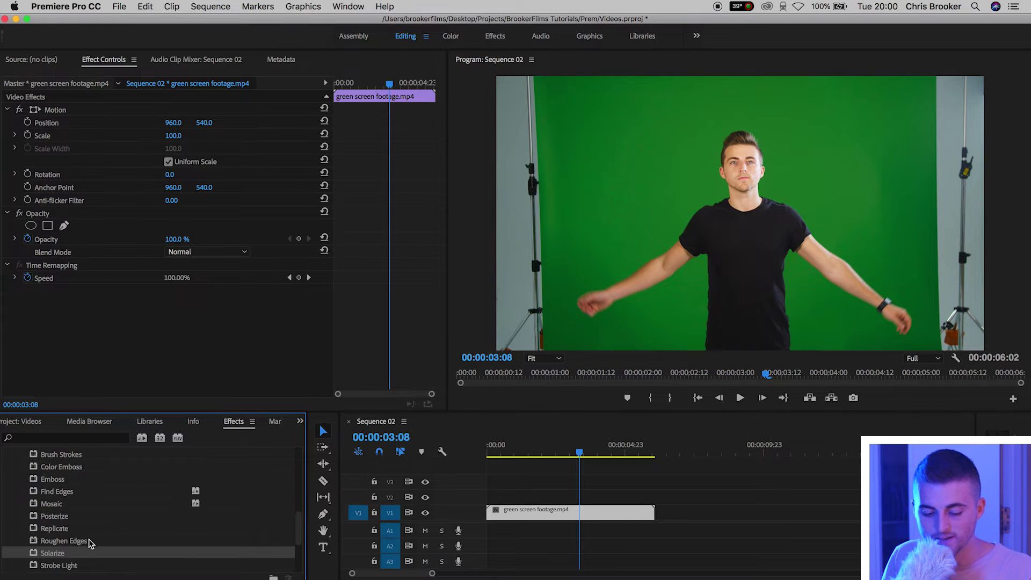
{"action": "left_click_drag", "start_coordinate": [59, 554], "coordinate": [533, 515]}
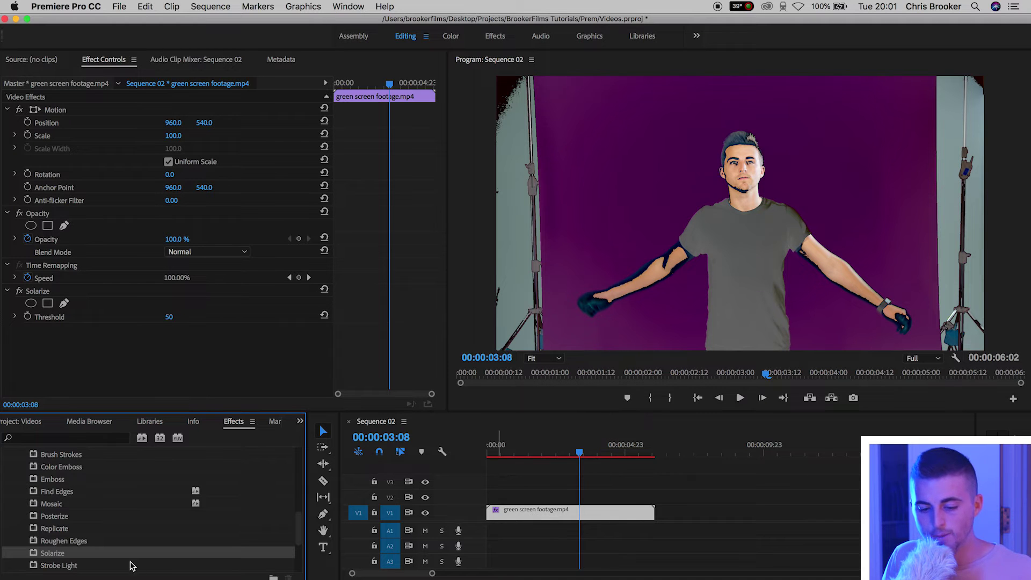
- Try the Solarize threshold at its extremes, alternating between 100 and 0
{"action": "left_click_drag", "start_coordinate": [169, 317], "coordinate": [202, 317]}
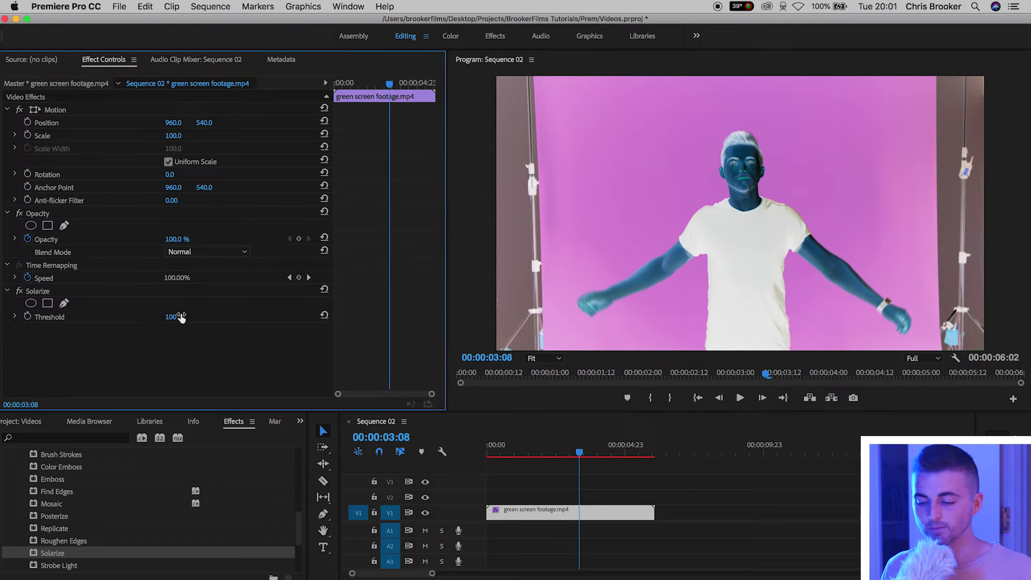
{"action": "left_click_drag", "start_coordinate": [202, 316], "coordinate": [137, 317]}
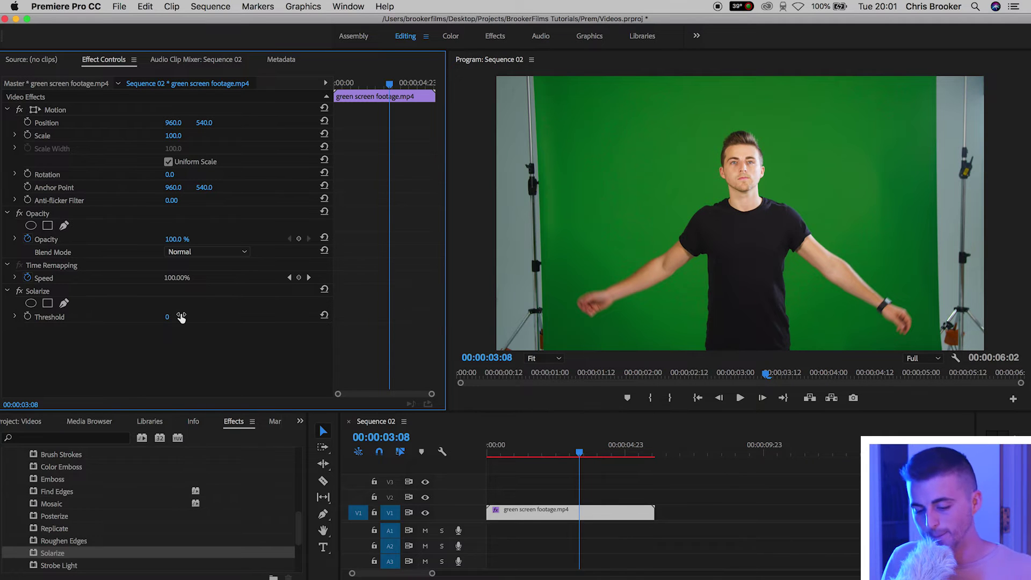
{"action": "left_click_drag", "start_coordinate": [167, 317], "coordinate": [225, 317]}
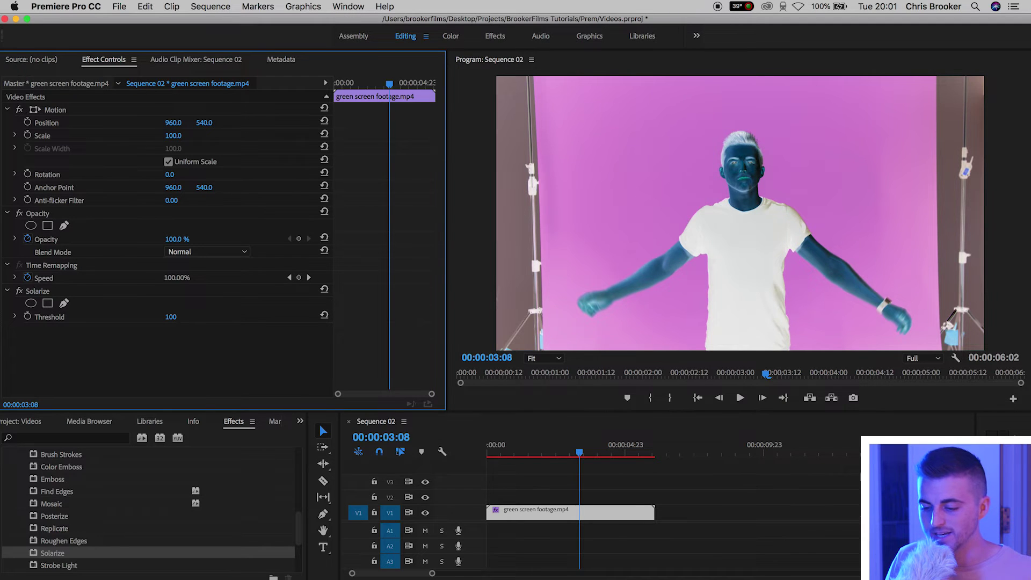
{"action": "left_click_drag", "start_coordinate": [225, 317], "coordinate": [167, 317]}
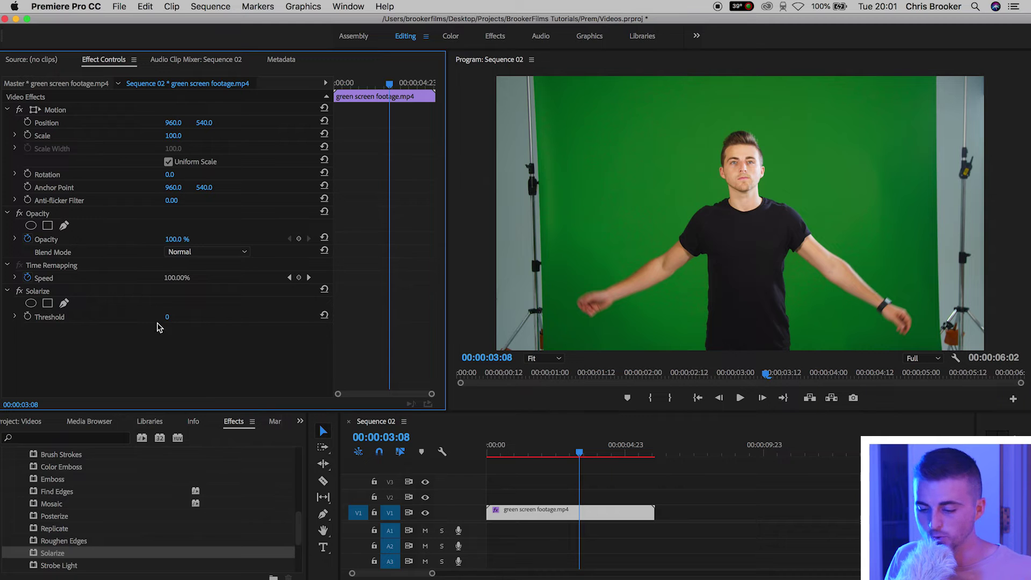
{"action": "left_click_drag", "start_coordinate": [167, 316], "coordinate": [226, 317]}
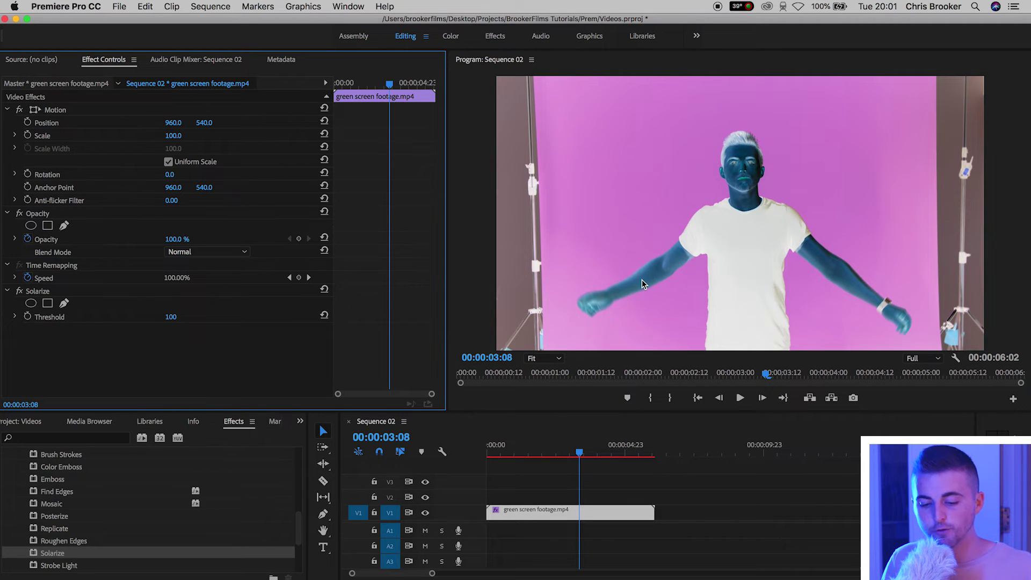
- Set the Solarize threshold of the V1 clip to 61
{"action": "mouse_move", "coordinate": [171, 317]}
{"action": "left_mouse_down"}
{"action": "mouse_move", "coordinate": [117, 318]}
{"action": "mouse_move", "coordinate": [162, 317]}
{"action": "mouse_move", "coordinate": [143, 318]}
{"action": "mouse_move", "coordinate": [154, 318]}
{"action": "left_mouse_up"}
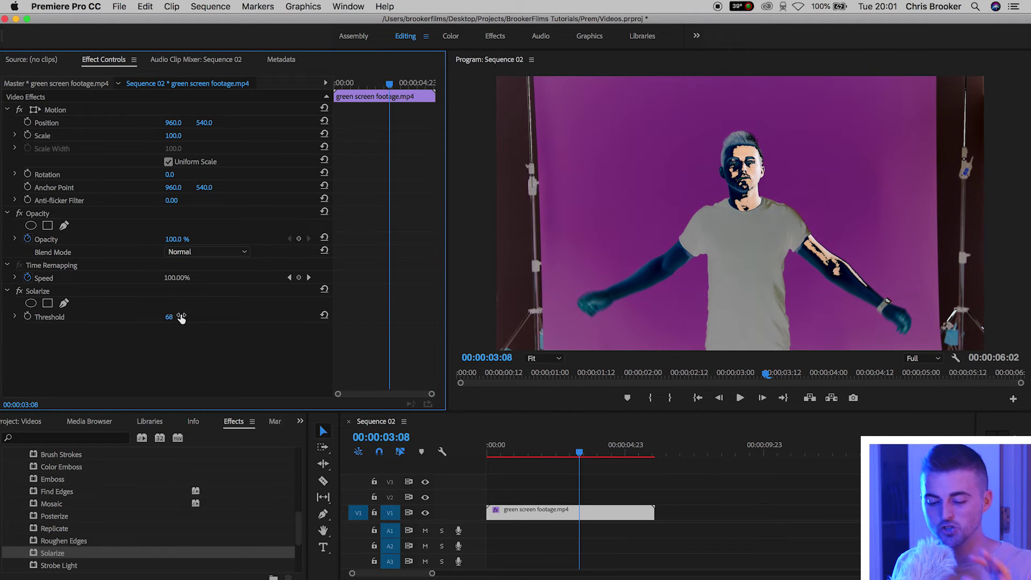
{"action": "mouse_move", "coordinate": [181, 318]}
{"action": "left_mouse_down"}
{"action": "mouse_move", "coordinate": [166, 318]}
{"action": "mouse_move", "coordinate": [175, 319]}
{"action": "left_mouse_up"}
- Duplicate the solarized clip onto V2 directly above the original and remove the Solarize effect from the copy
{"action": "left_click", "coordinate": [610, 513]}
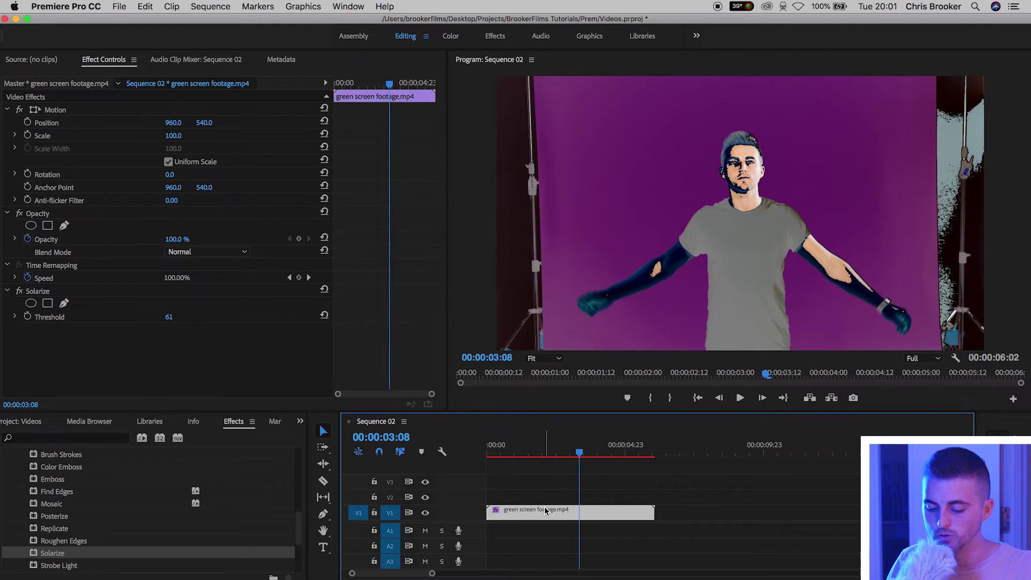
{"action": "left_click_drag", "start_coordinate": [545, 510], "coordinate": [544, 498]}
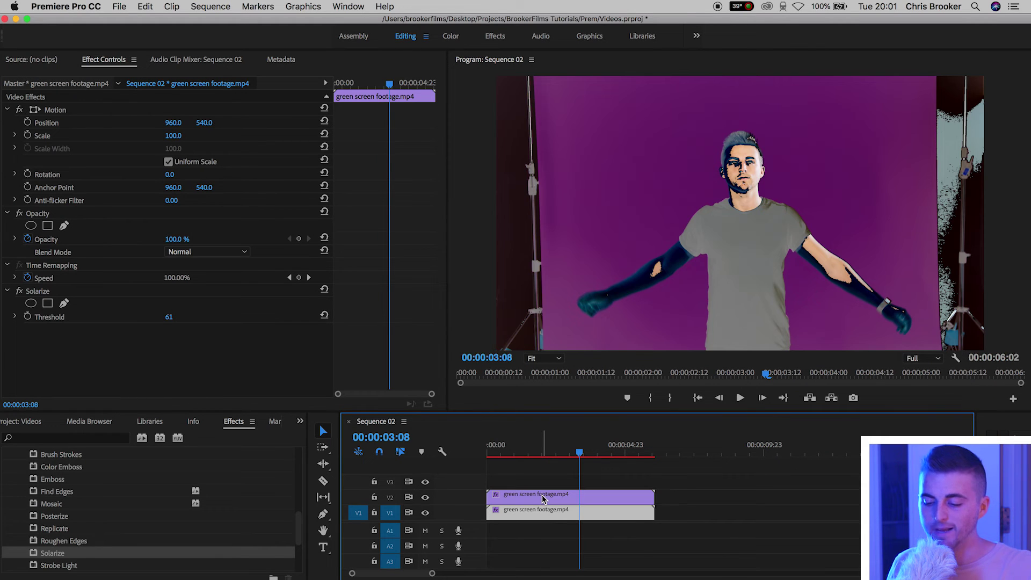
{"action": "left_click", "coordinate": [543, 498]}
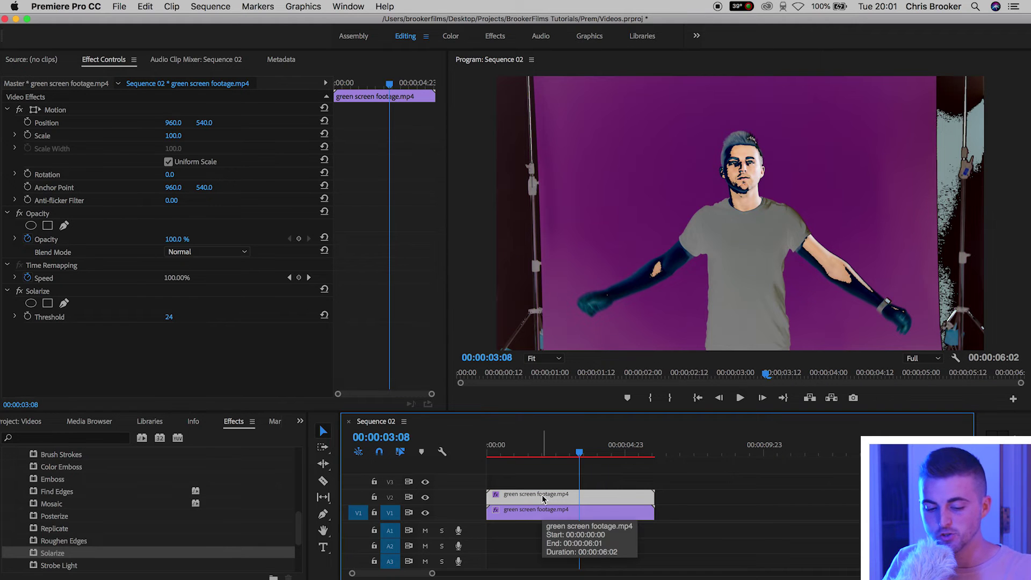
{"action": "left_click", "coordinate": [45, 292]}
{"action": "key", "text": "Delete"}
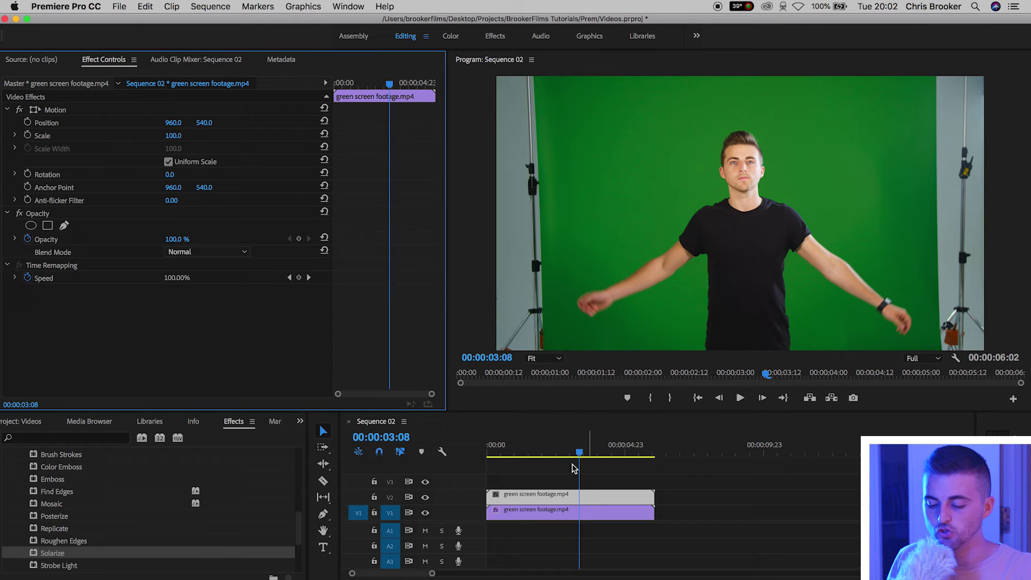
- Cut the V2 clip at 00:00:03:01 with the Razor tool, leaving the V1 clip whole
{"action": "left_click_drag", "start_coordinate": [579, 450], "coordinate": [571, 450]}
{"action": "key", "text": "minus"}
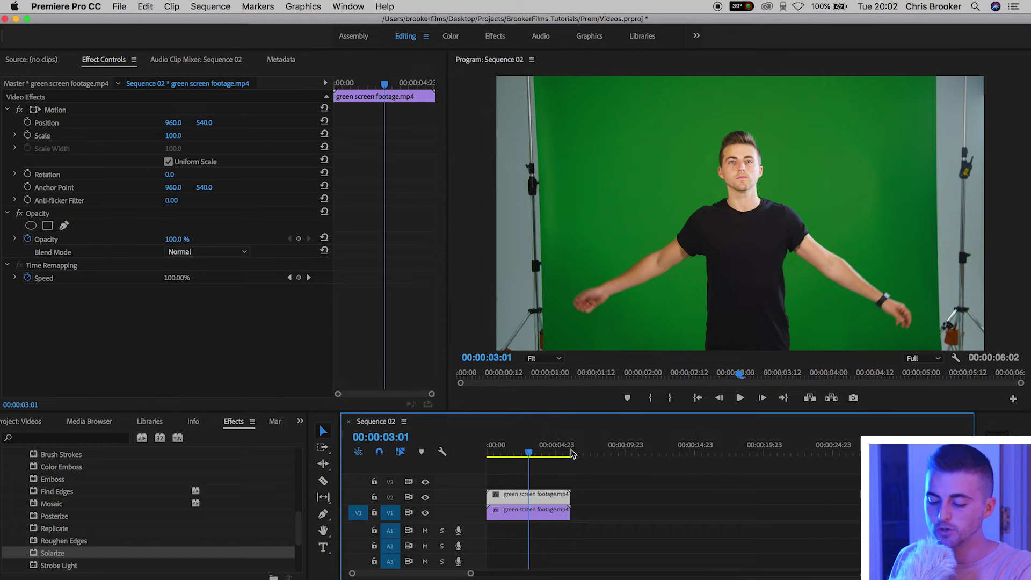
{"action": "key", "text": "equal"}
{"action": "key", "text": "equal"}
{"action": "key", "text": "equal"}
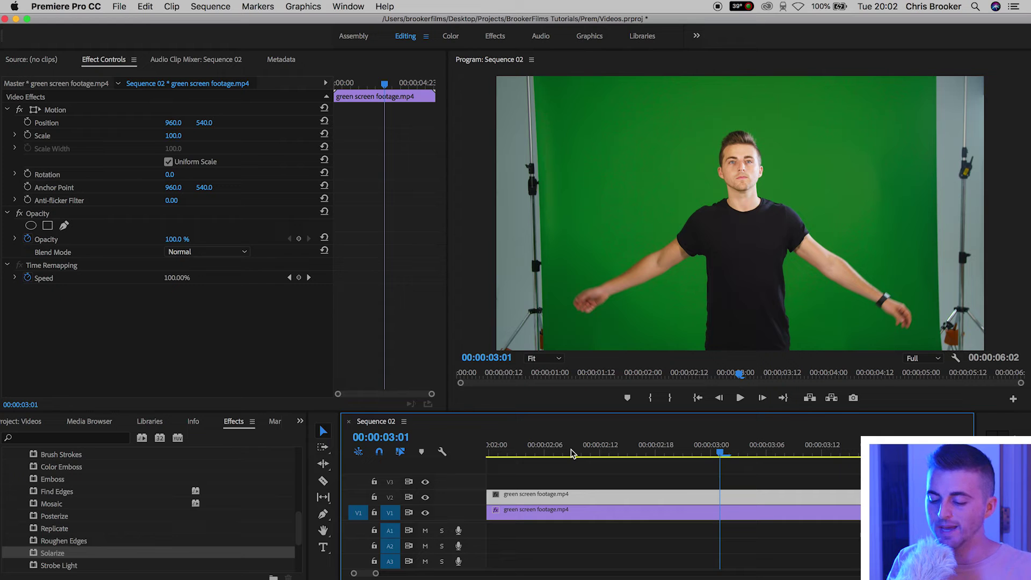
{"action": "scroll", "coordinate": [668, 478], "scroll_direction": "down", "scroll_amount": 3}
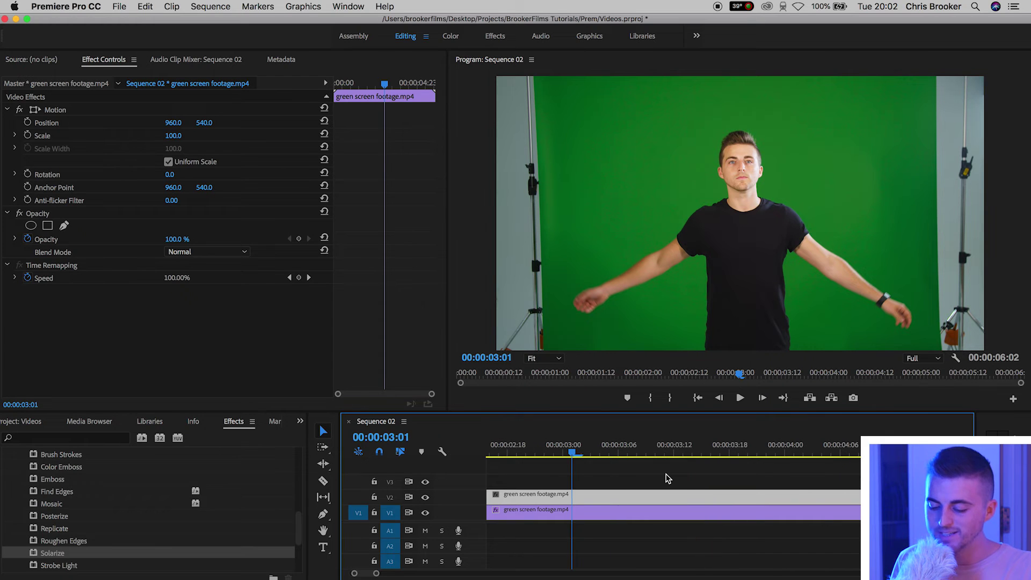
{"action": "key", "text": "c"}
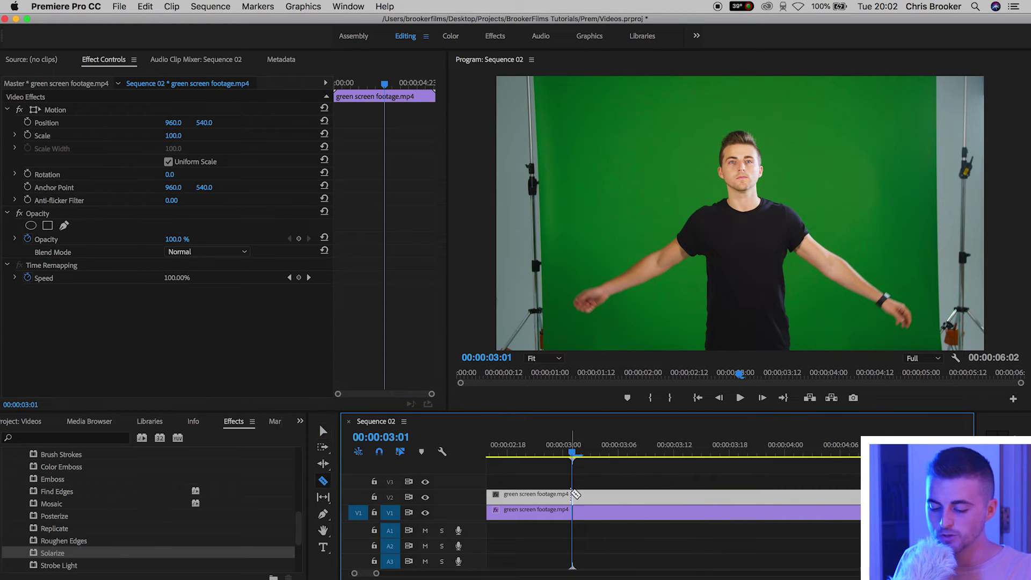
{"action": "left_click", "coordinate": [572, 496]}
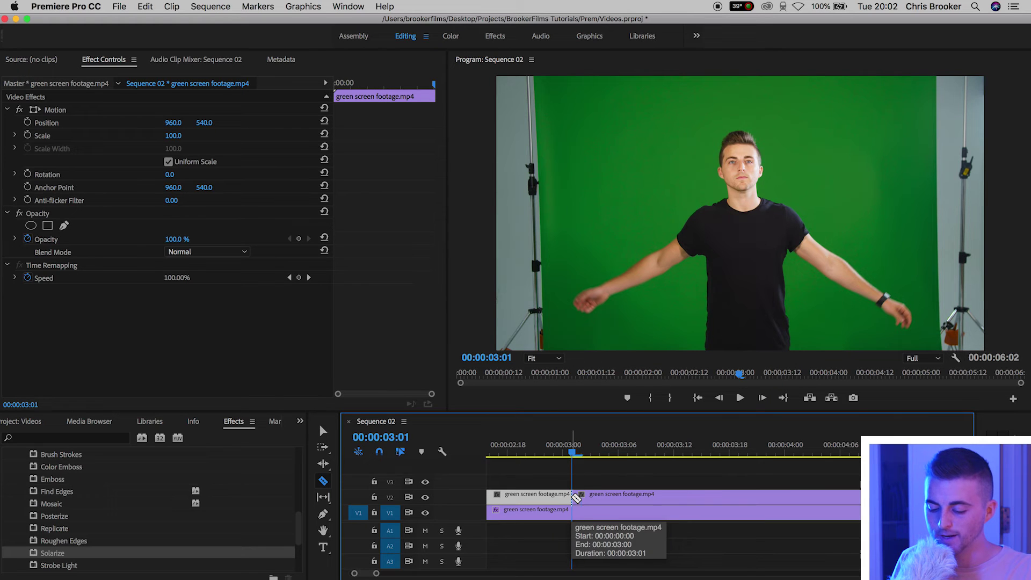
- Cut the V2 clip at every frame from 00:00:03:02 to 00:00:03:15 to make a run of one-frame pieces
{"action": "key", "text": "Right"}
{"action": "key", "text": "Right"}
{"action": "left_click", "coordinate": [591, 497]}
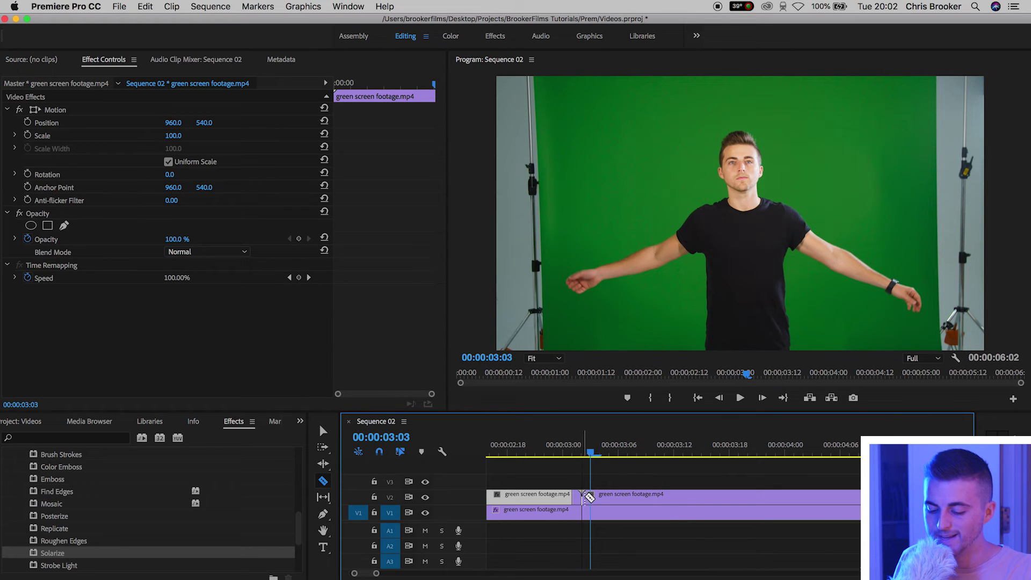
{"action": "key", "text": "Right"}
{"action": "left_click", "coordinate": [600, 497]}
{"action": "left_click", "coordinate": [609, 497]}
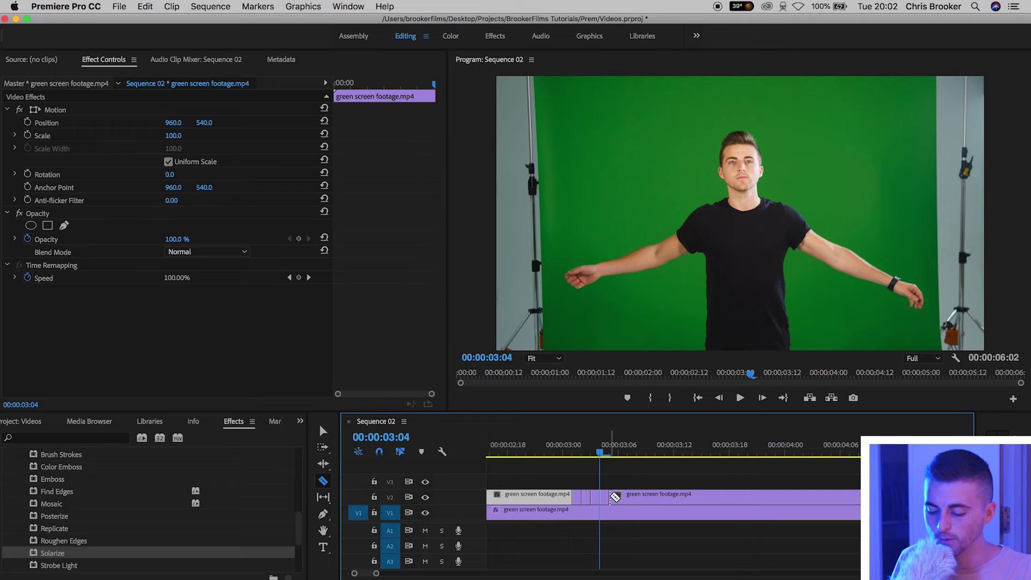
{"action": "left_click", "coordinate": [618, 497]}
{"action": "left_click", "coordinate": [627, 496]}
{"action": "left_click", "coordinate": [637, 497]}
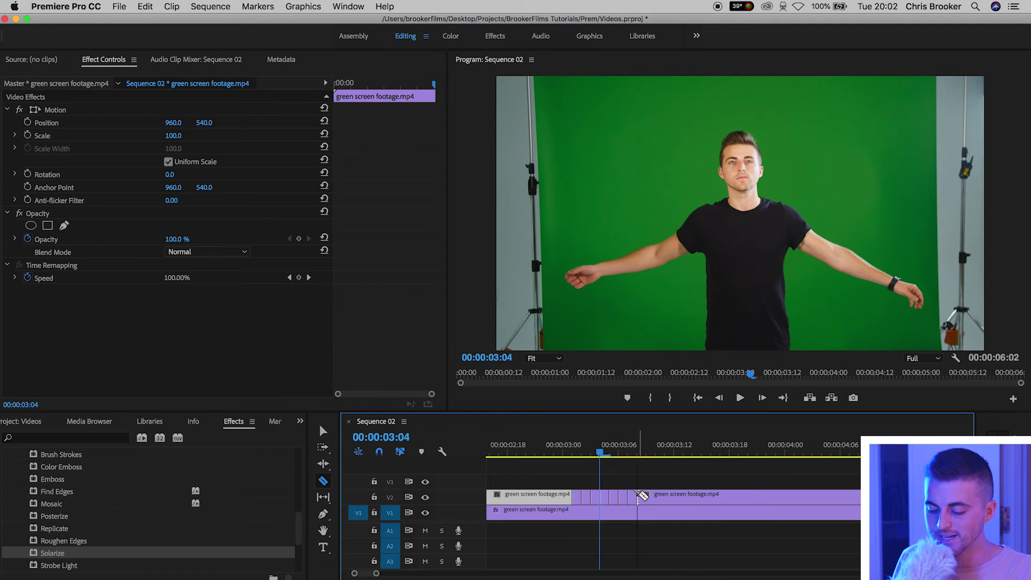
{"action": "left_click", "coordinate": [645, 497]}
{"action": "left_click", "coordinate": [655, 497]}
{"action": "left_click", "coordinate": [664, 497]}
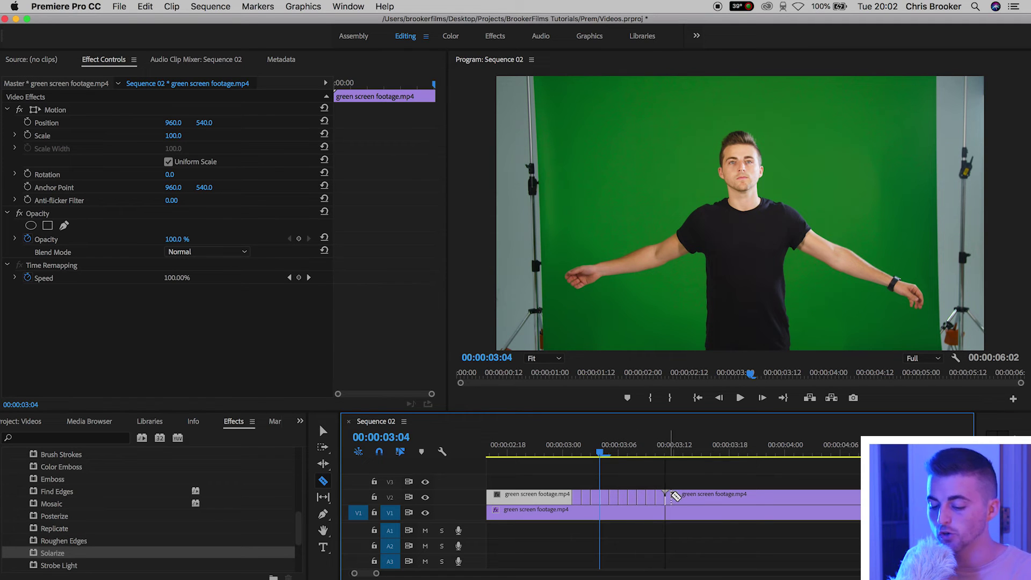
{"action": "left_click", "coordinate": [673, 497]}
{"action": "left_click", "coordinate": [682, 497]}
{"action": "left_click", "coordinate": [691, 497]}
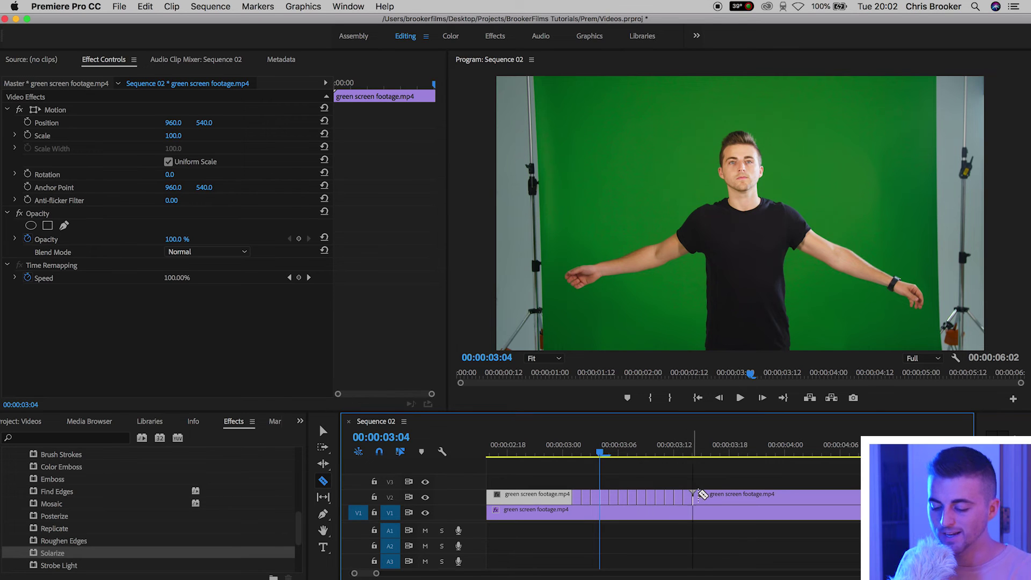
{"action": "left_click", "coordinate": [700, 496]}
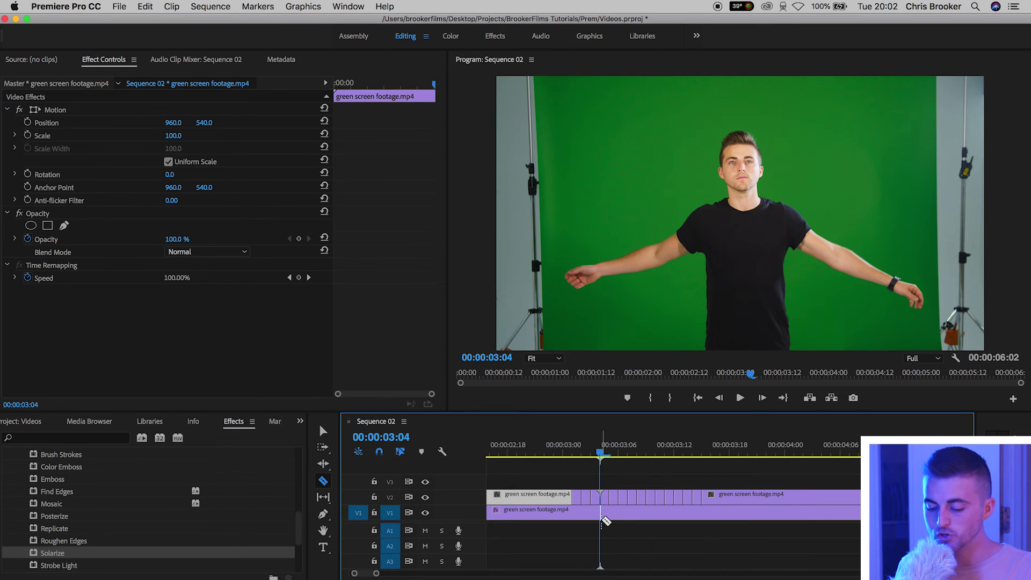
- Delete every other one-frame piece on V2, starting with the one at 00:00:03:01, and play back the flickering section
{"action": "key", "text": "v"}
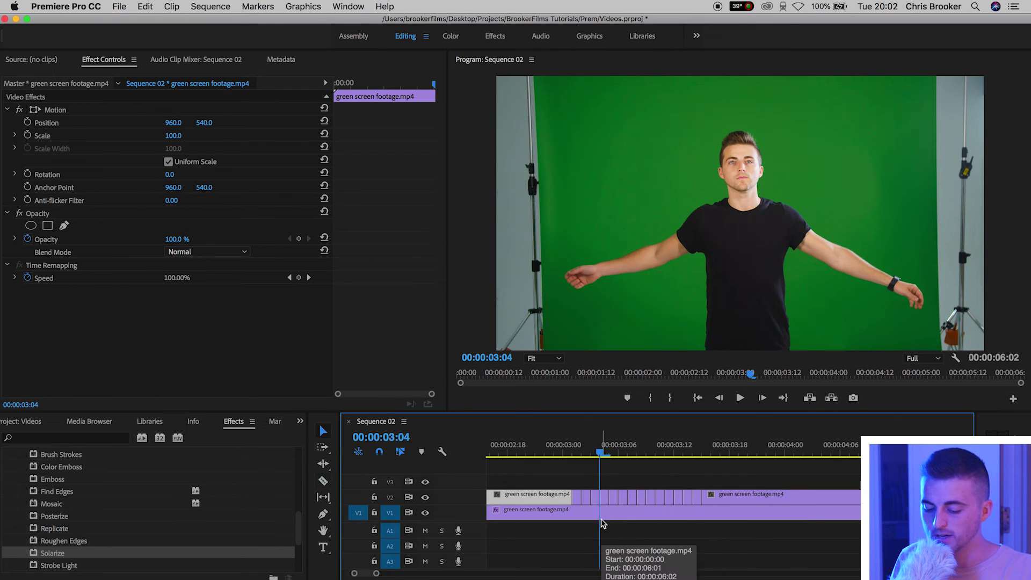
{"action": "left_click", "coordinate": [578, 496]}
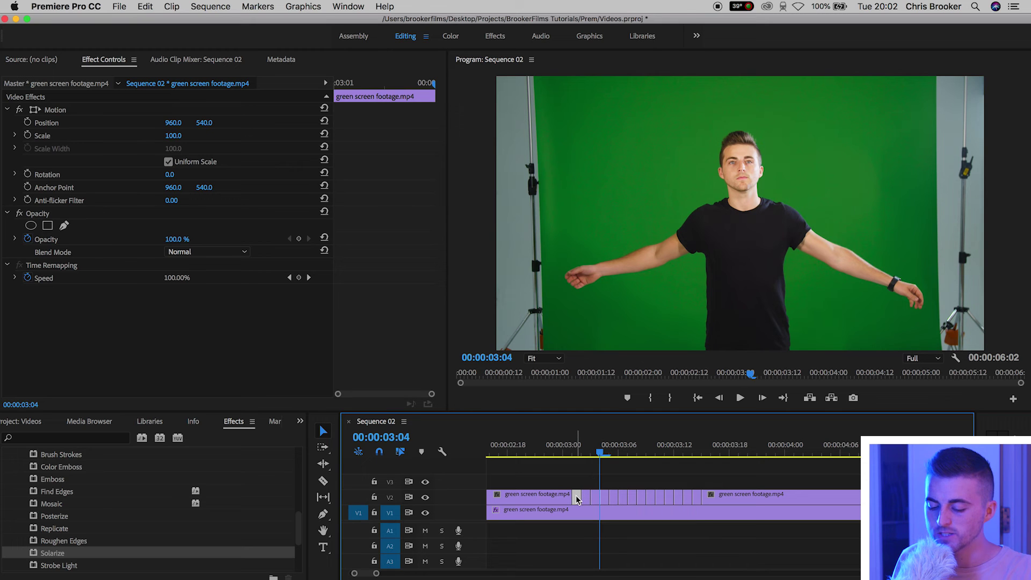
{"action": "key", "text": "Delete"}
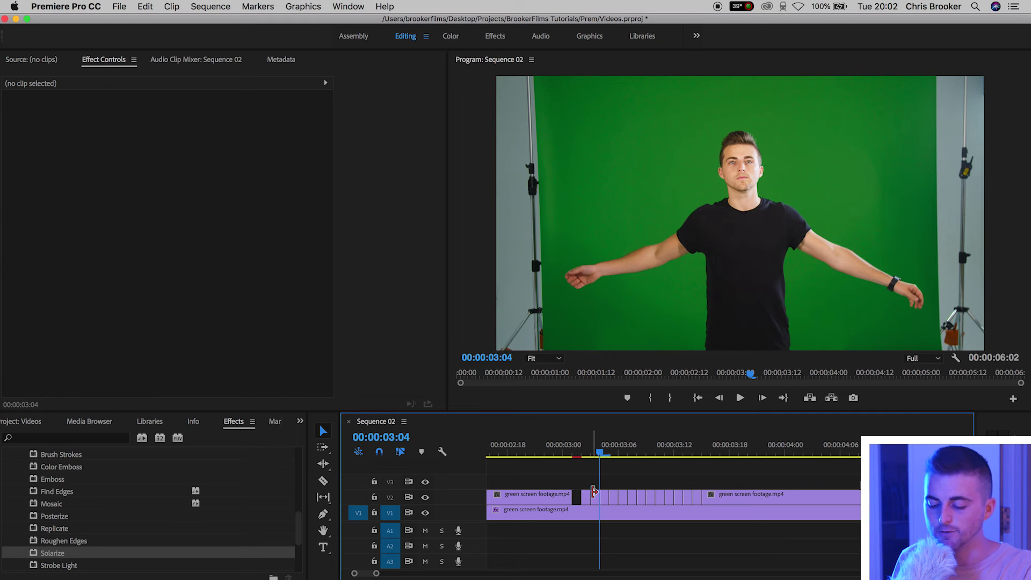
{"action": "key", "text": "Delete"}
{"action": "key", "text": "="}
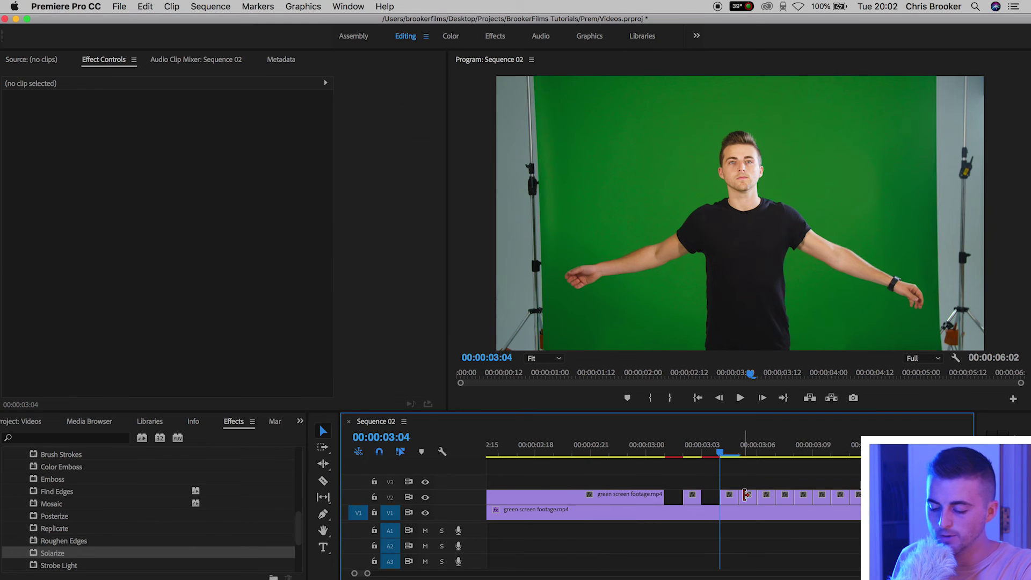
{"action": "left_click", "coordinate": [748, 497]}
{"action": "key", "text": "BackSpace"}
{"action": "left_click", "coordinate": [784, 499]}
{"action": "key", "text": "BackSpace"}
{"action": "scroll", "coordinate": [784, 500], "scroll_direction": "right", "scroll_amount": 2}
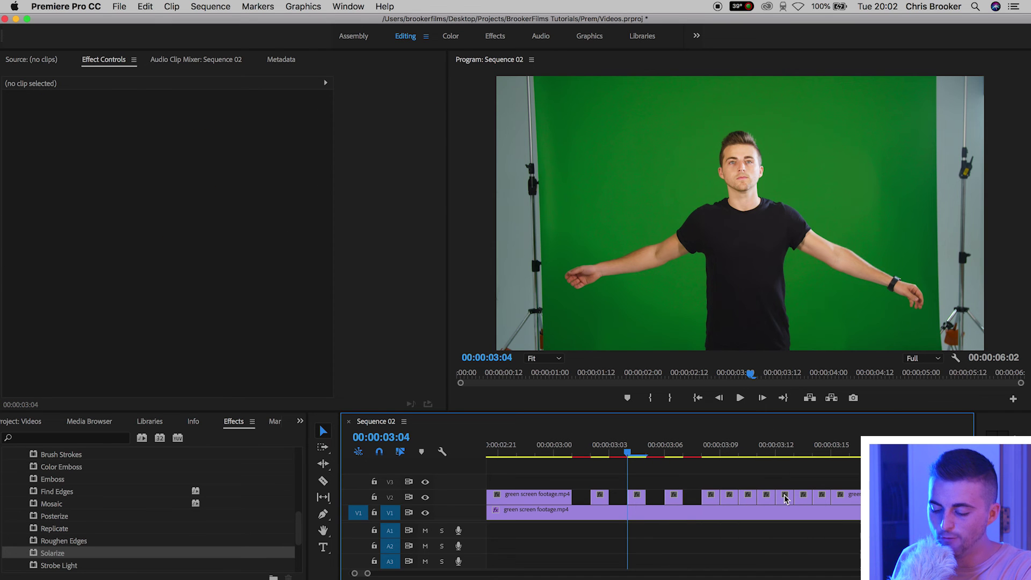
{"action": "left_click", "coordinate": [729, 498]}
{"action": "key", "text": "BackSpace"}
{"action": "left_click", "coordinate": [766, 498]}
{"action": "key", "text": "BackSpace"}
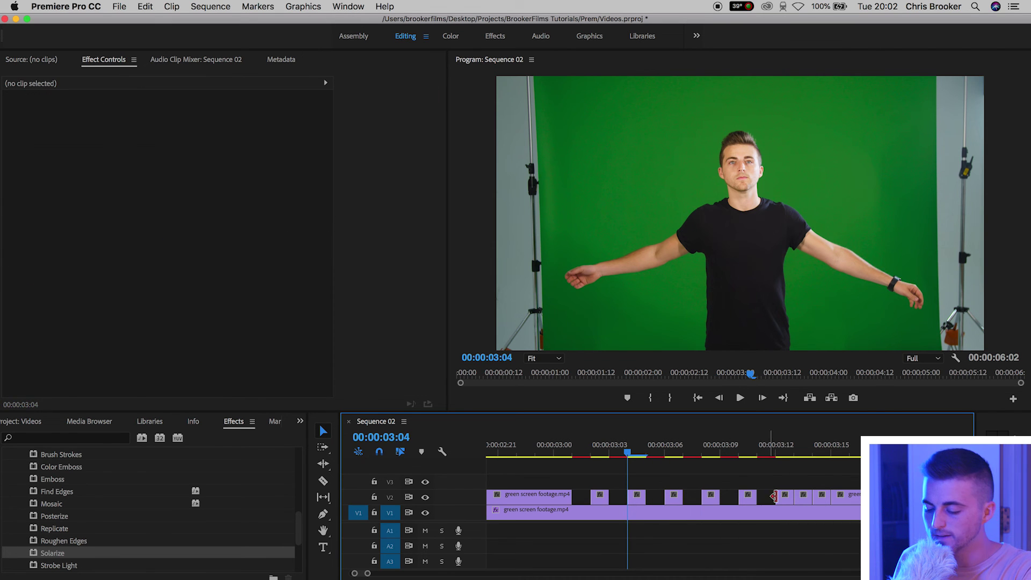
{"action": "left_click", "coordinate": [804, 499]}
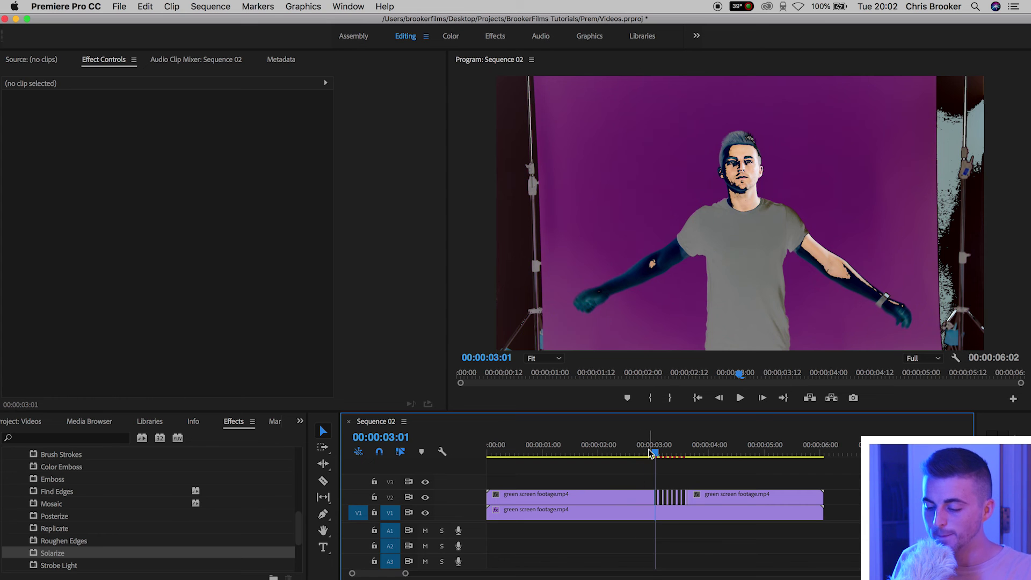
{"action": "key", "text": "space"}
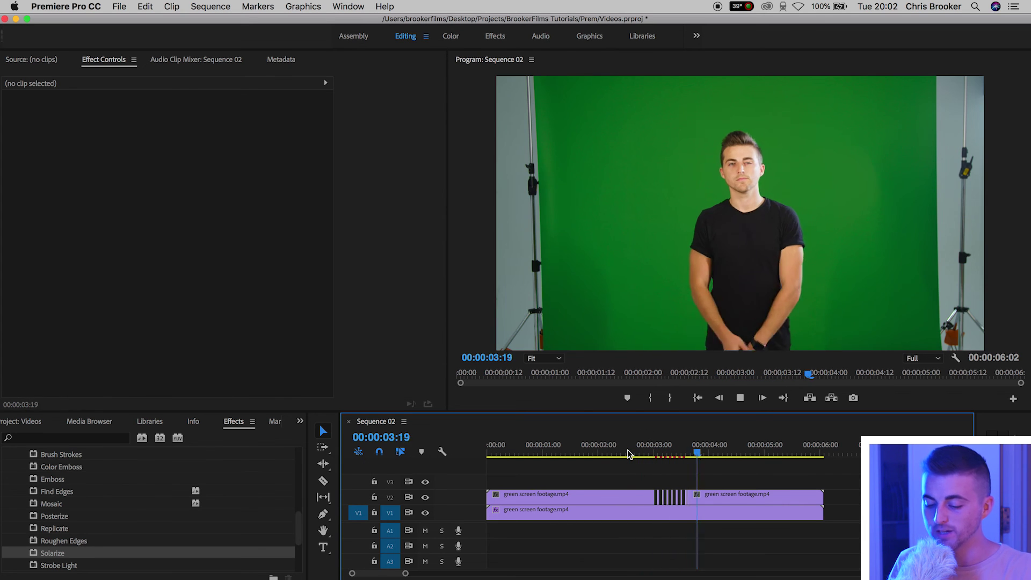